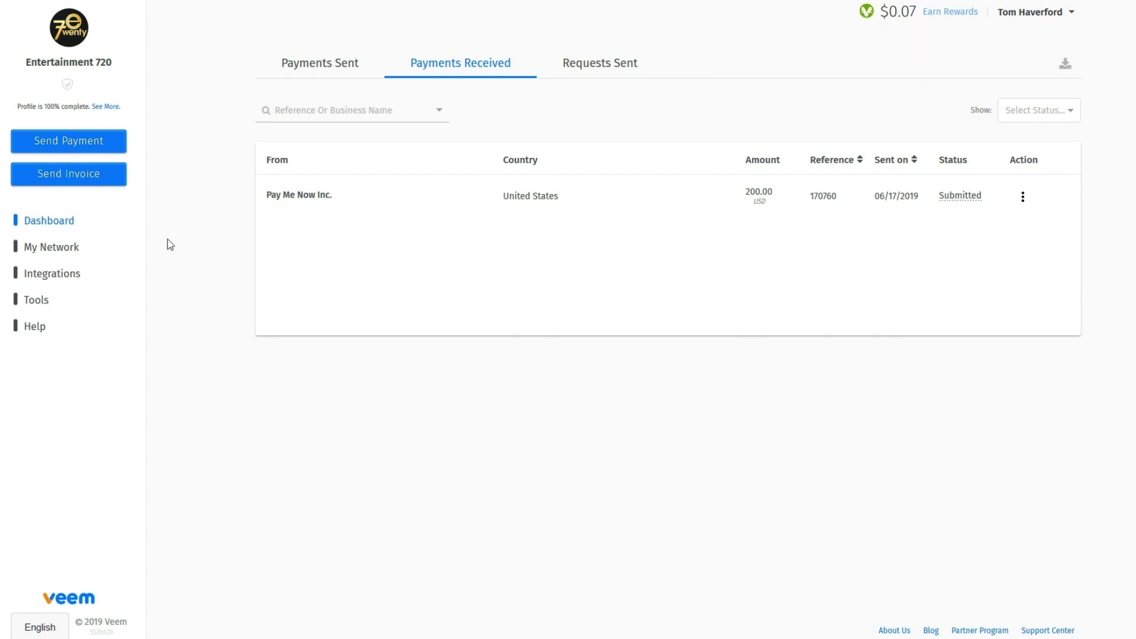
- Start a new invoice and enter the payer's email, first name and last name
click(106, 182)
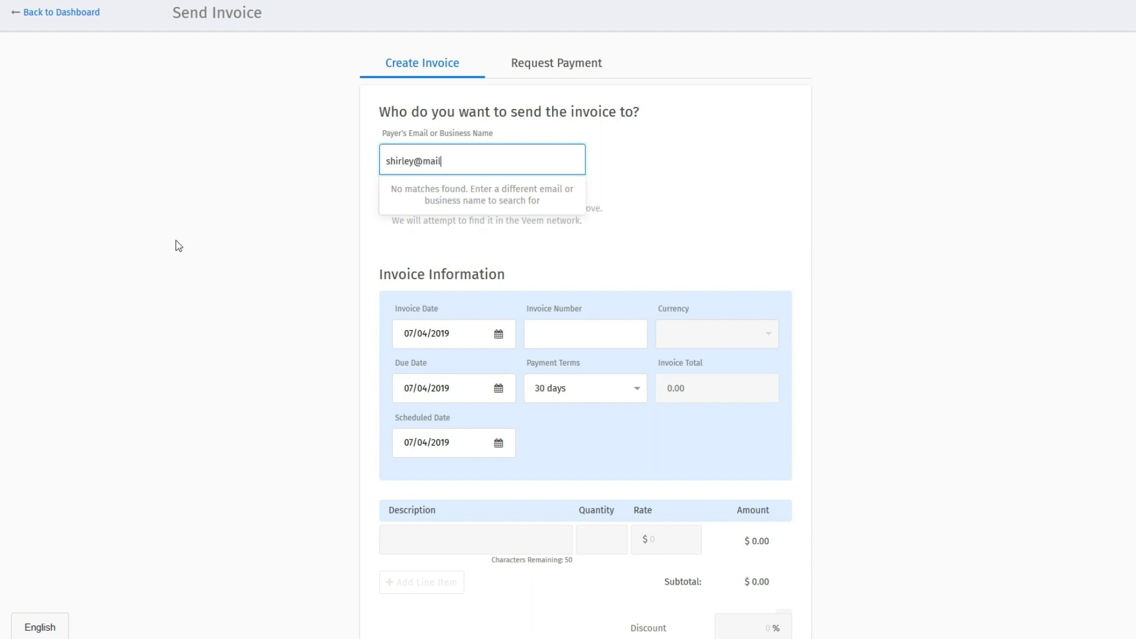
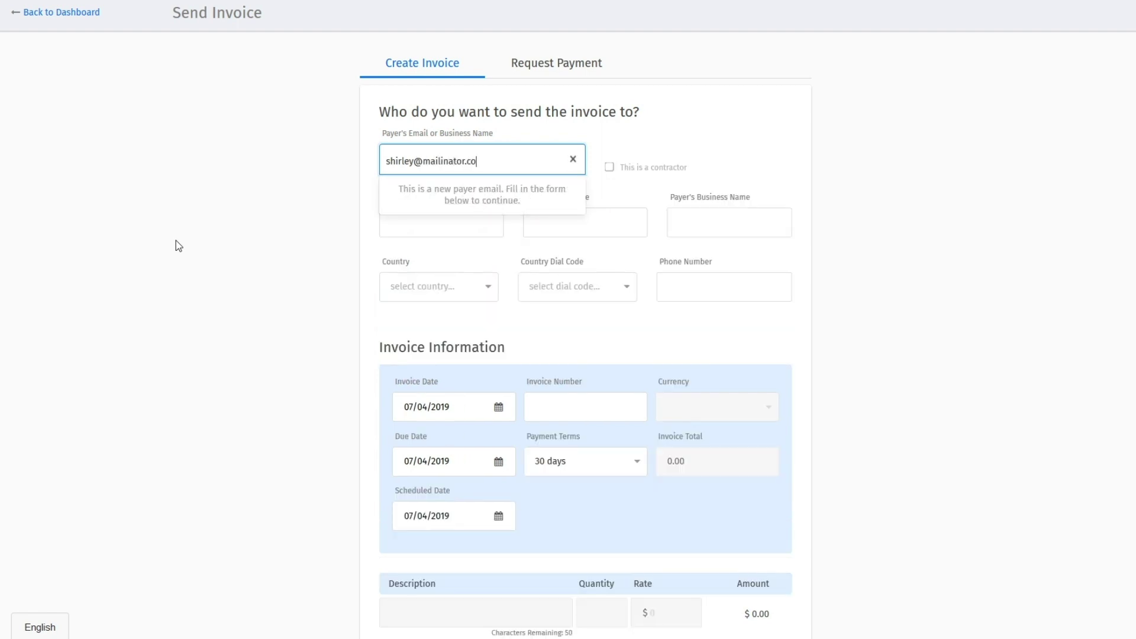
key(Tab)
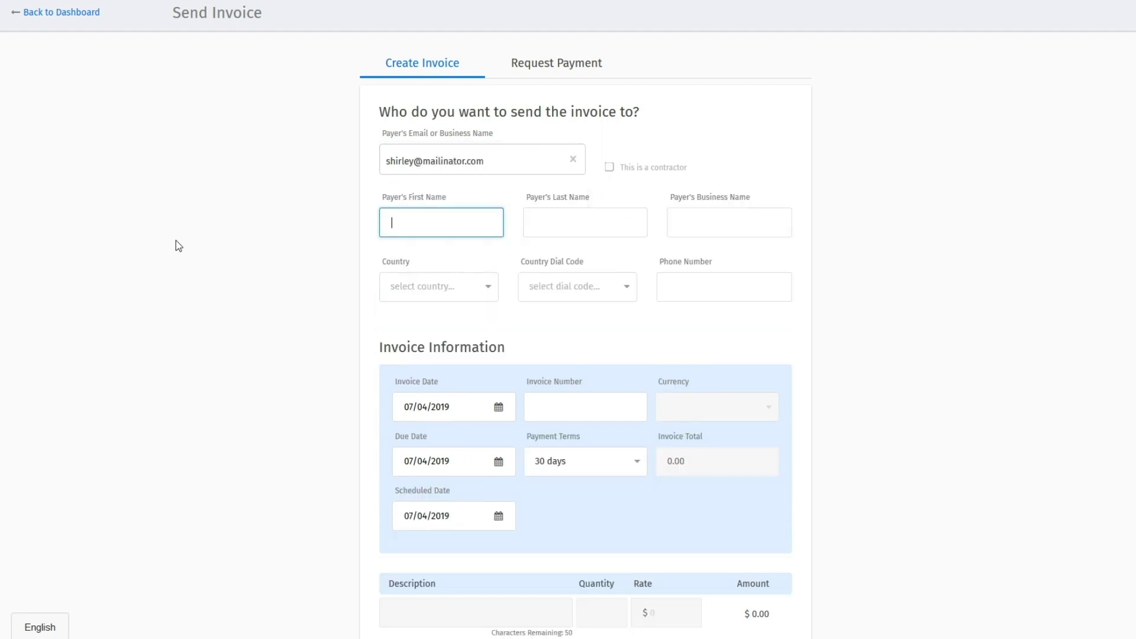
key(Tab)
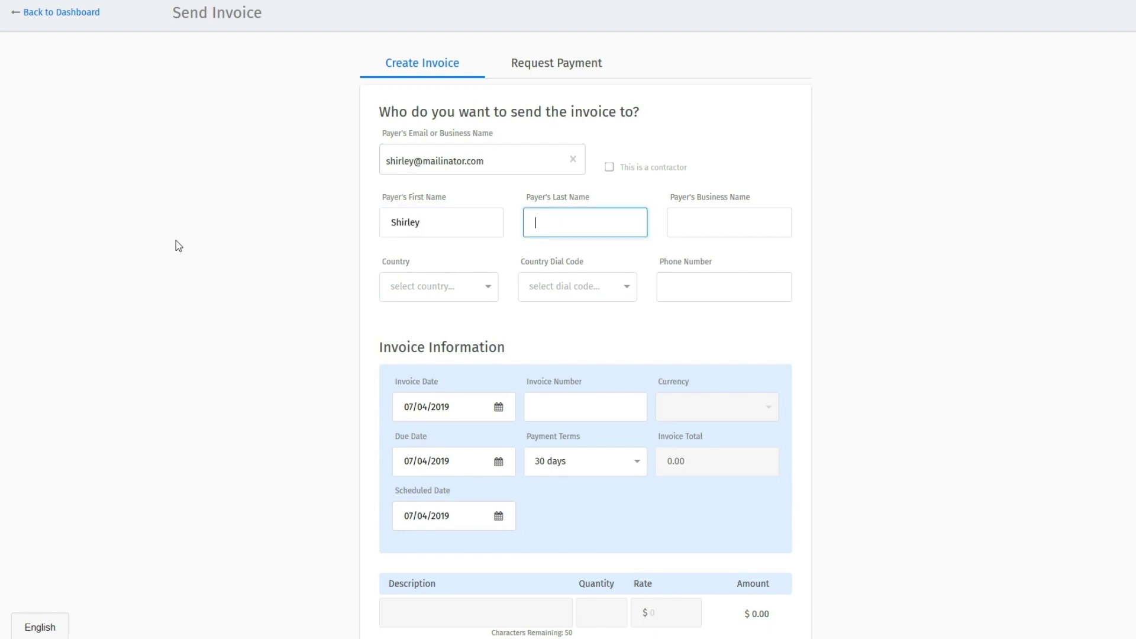
key(Tab)
text(Shirle)
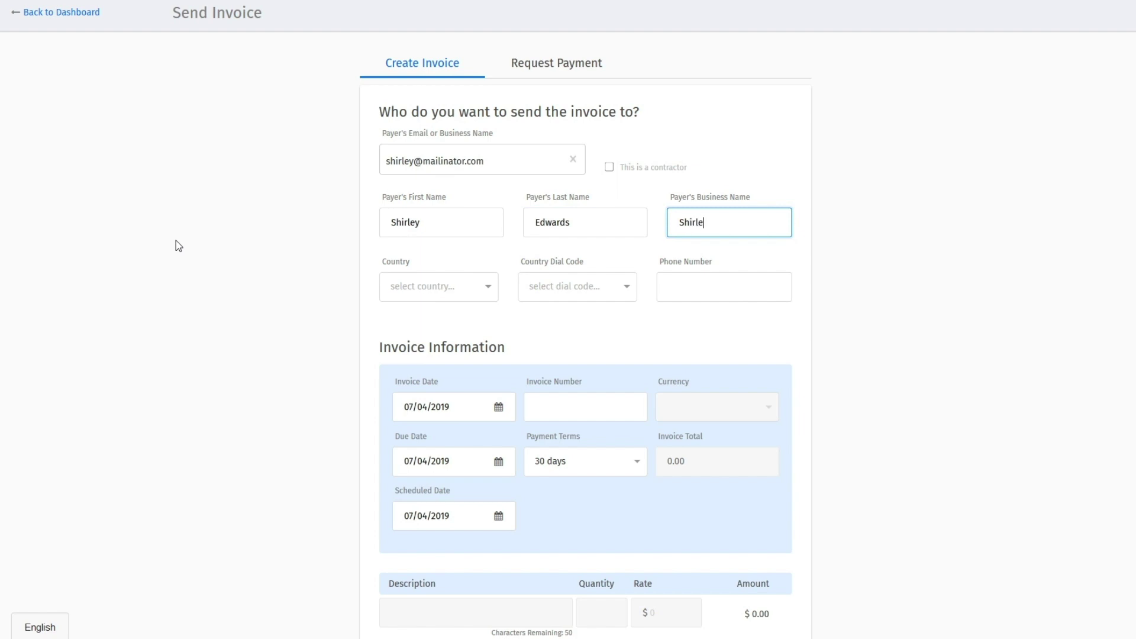
text(y's Sand)
text(wiches)
- Add business name Shirley's Sandwiches, country United States, and the payer's phone number
key(Tab)
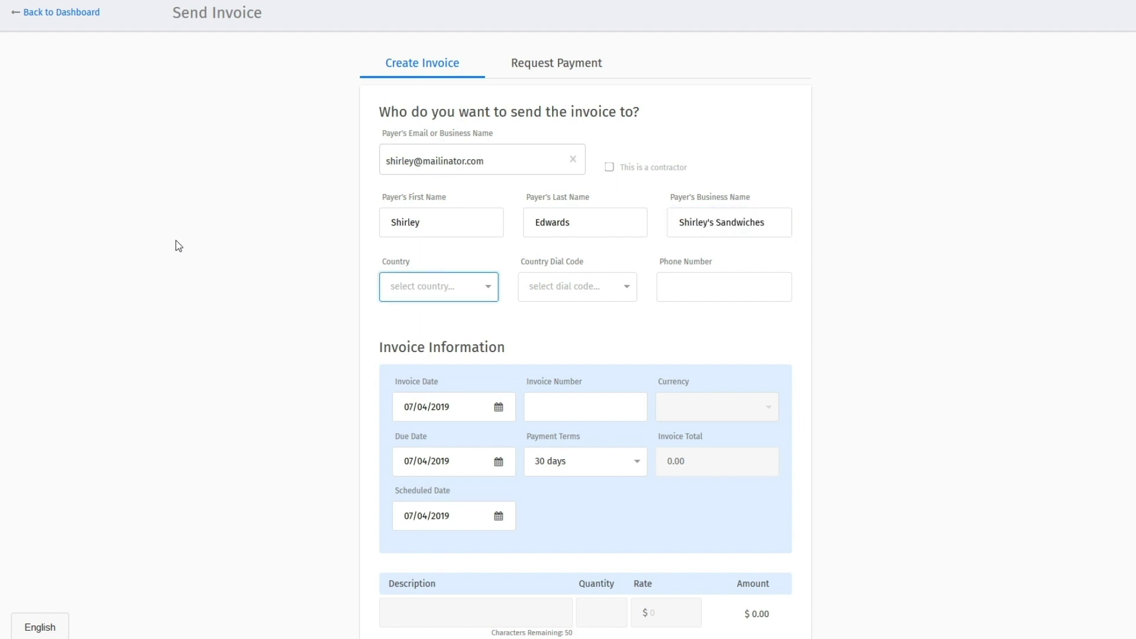
text(United)
key(Down)
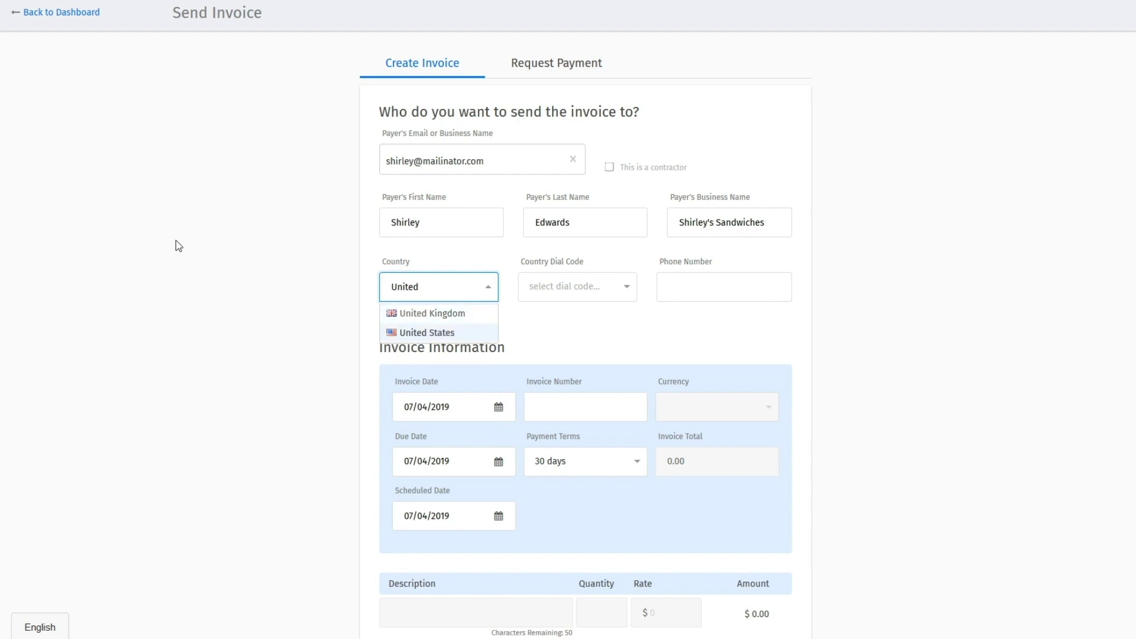
key(Return)
key(Tab)
key(Tab)
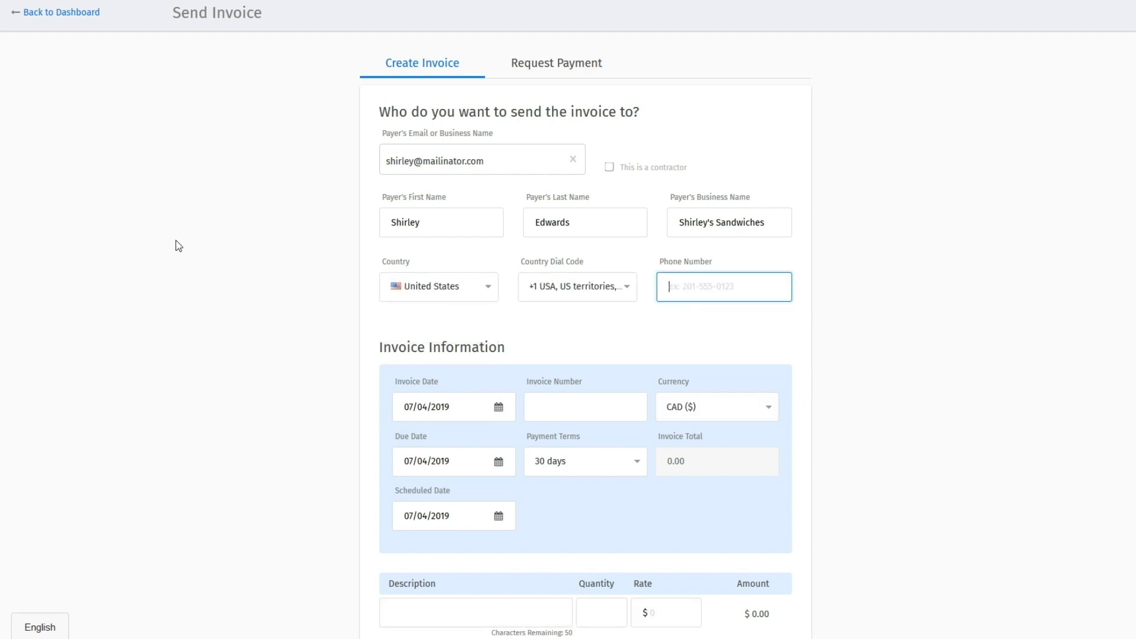
key(Tab)
- Set invoice number 123, due date August 1, 2019, and 60-day payment terms
click(610, 407)
text(123)
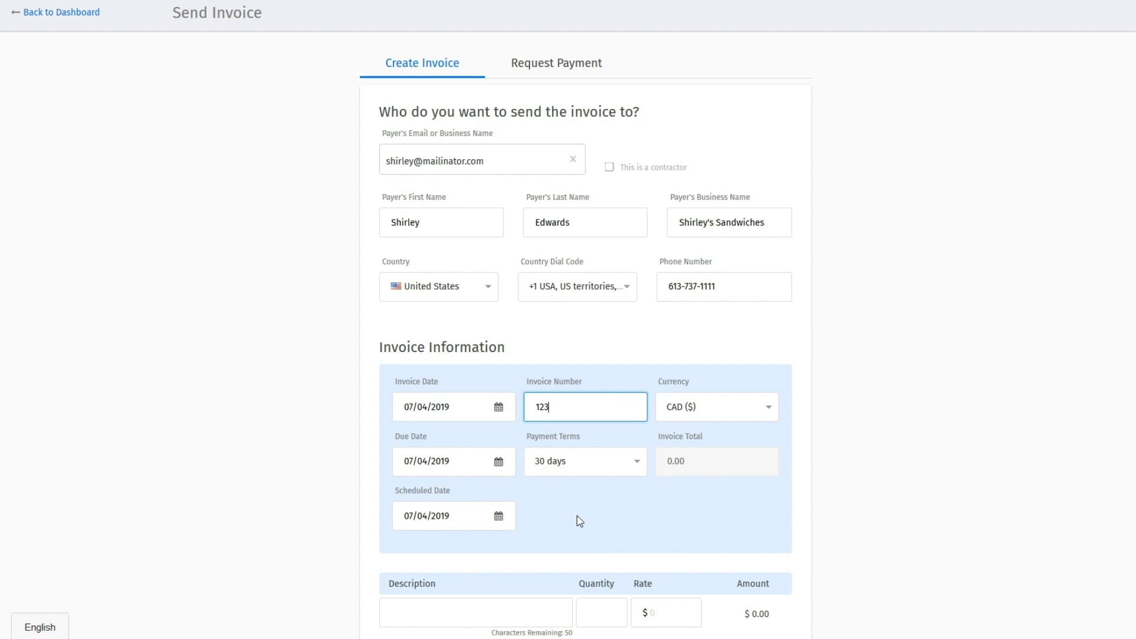
click(518, 503)
click(502, 460)
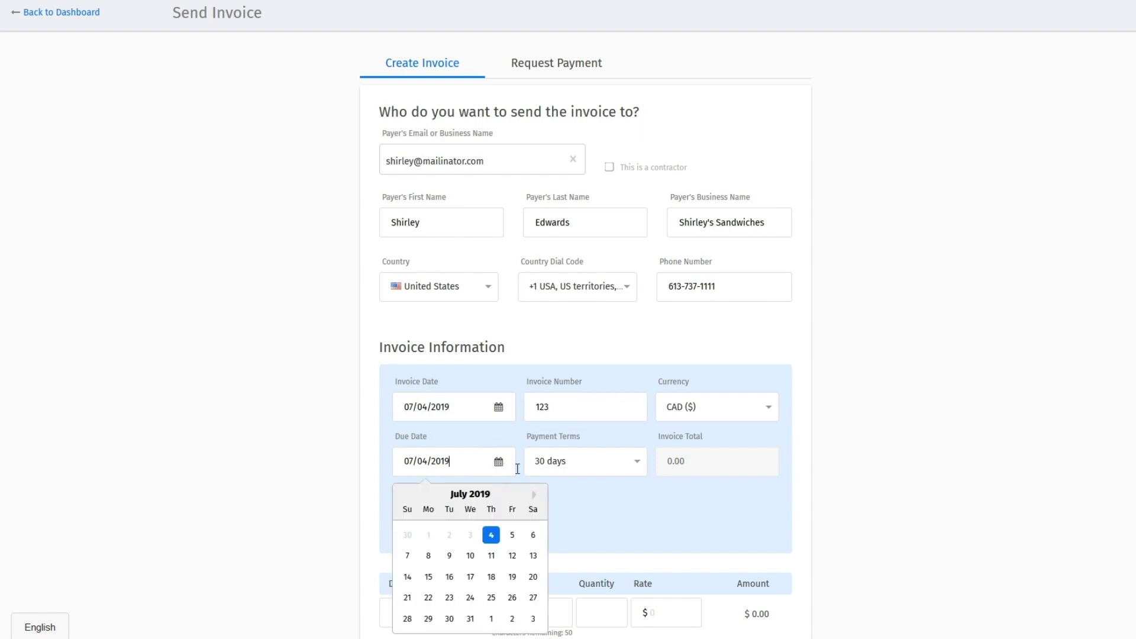
click(533, 495)
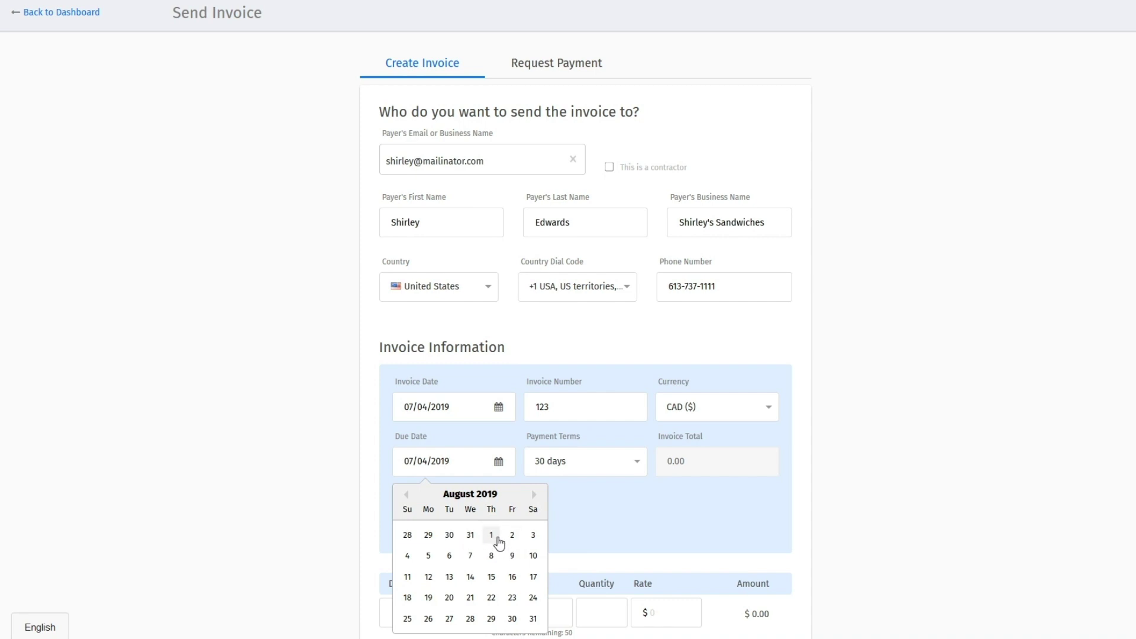
click(492, 535)
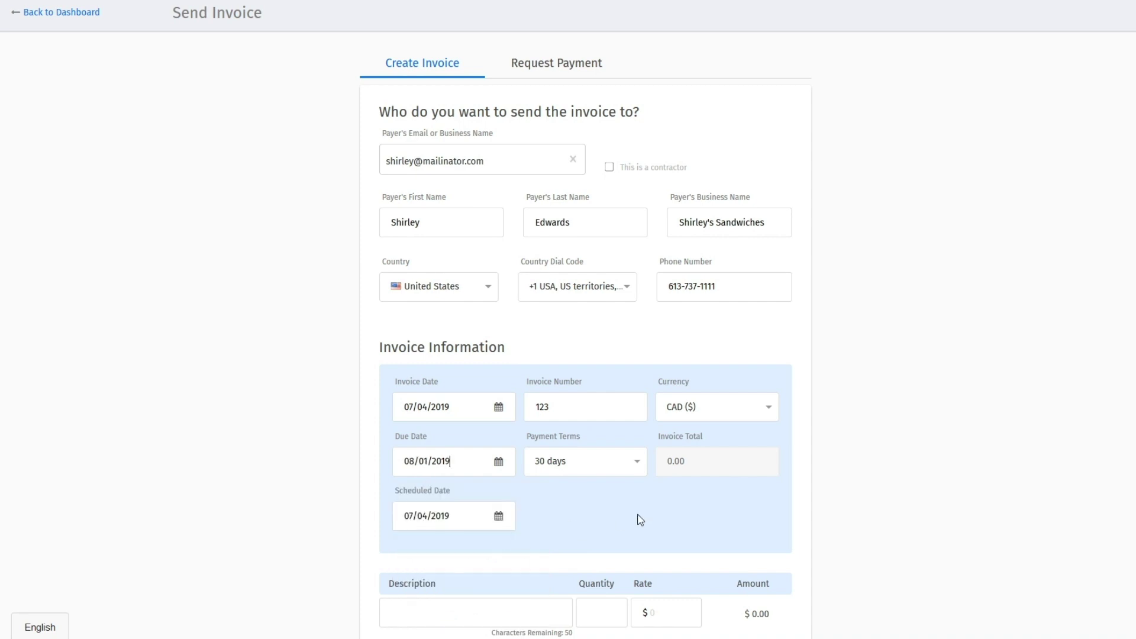
click(634, 475)
click(588, 557)
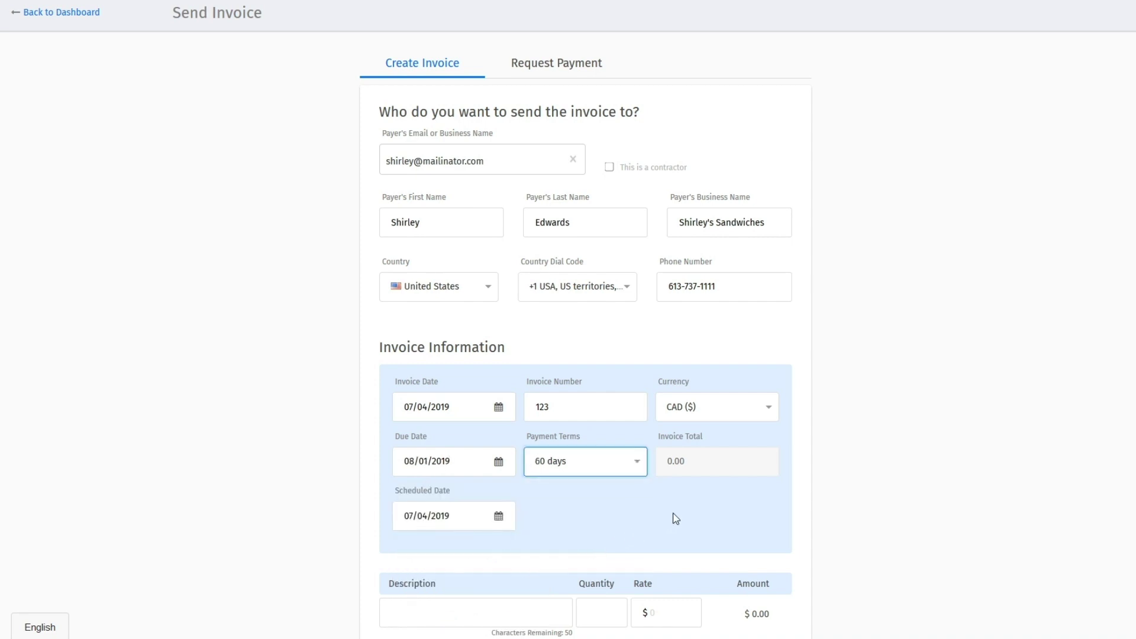
scroll(673, 519, down, 5)
- Add the first line item: 50 Napkins at $1 each
click(522, 419)
text(N)
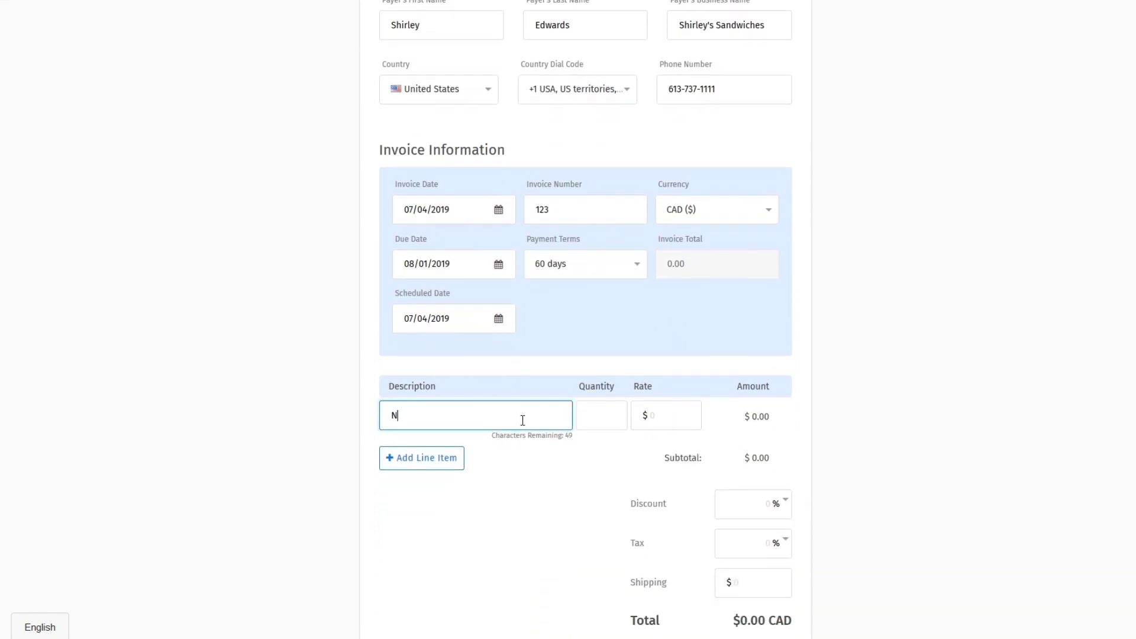
text(apk)
text(ins)
key(Tab)
text(50)
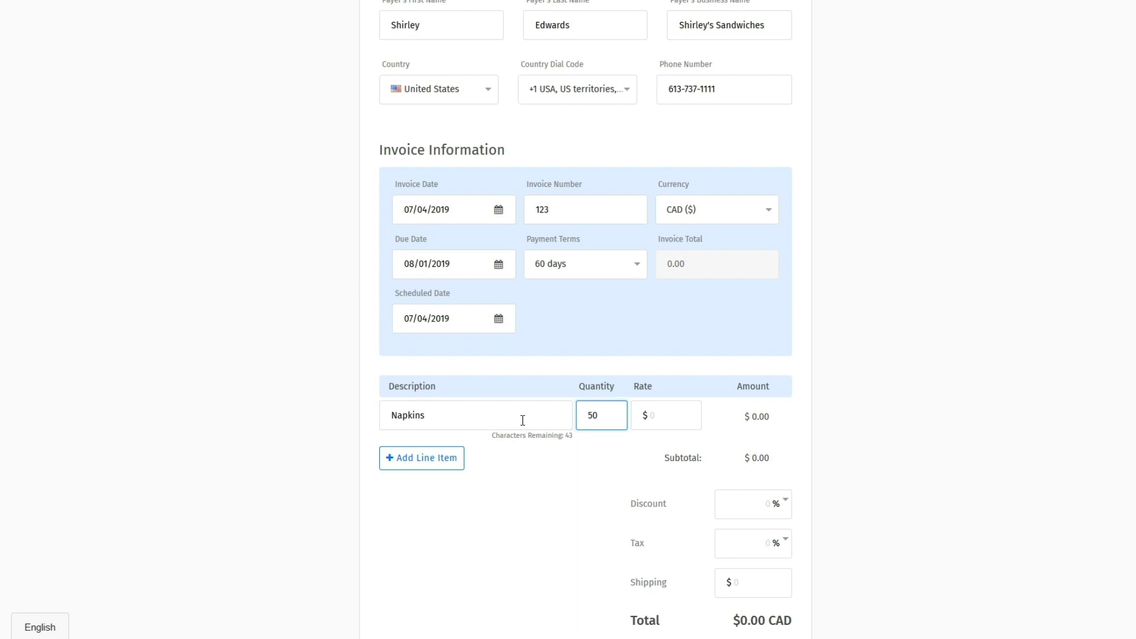
key(Tab)
text(1)
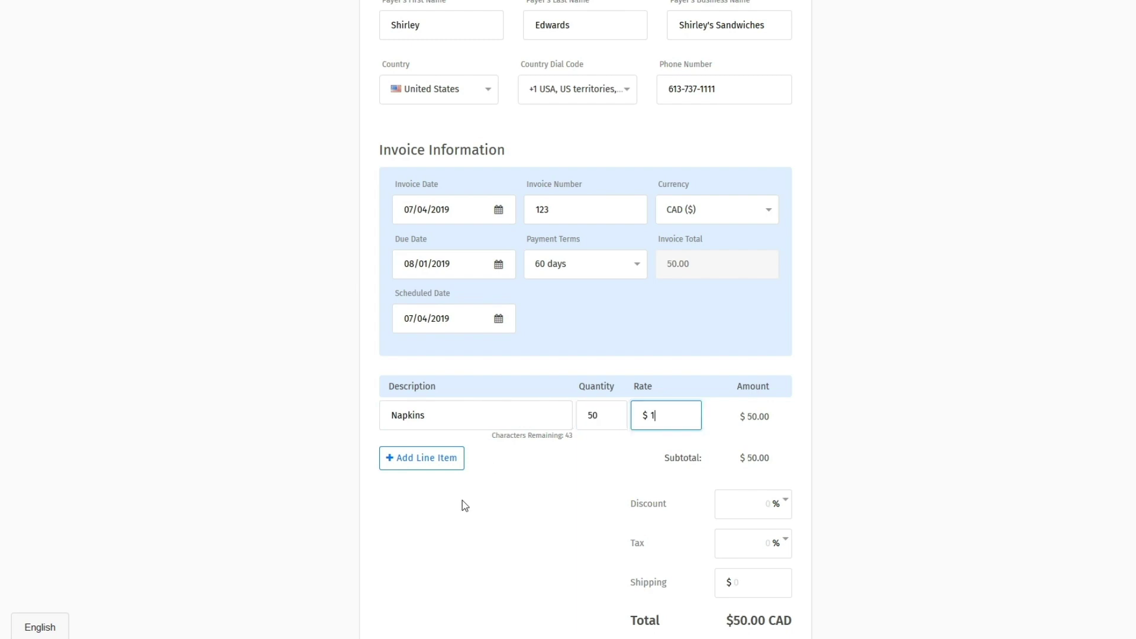
- Add a second line item: 200 Wrappers at $2 each
click(422, 458)
click(421, 458)
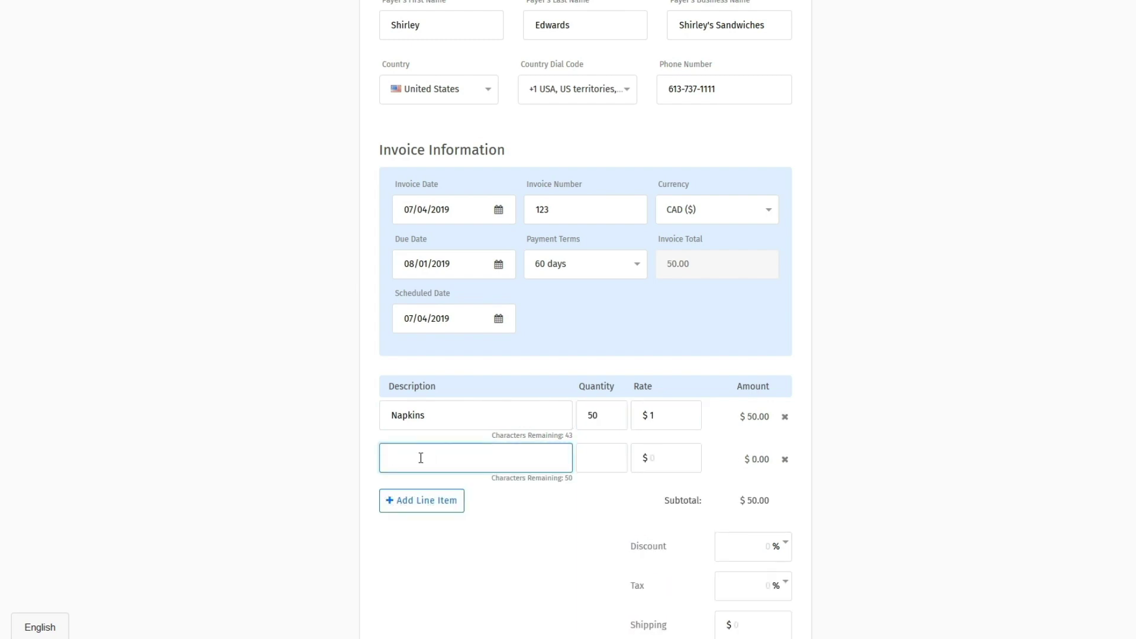
text(Wrapper)
text(s)
key(Tab)
text(00)
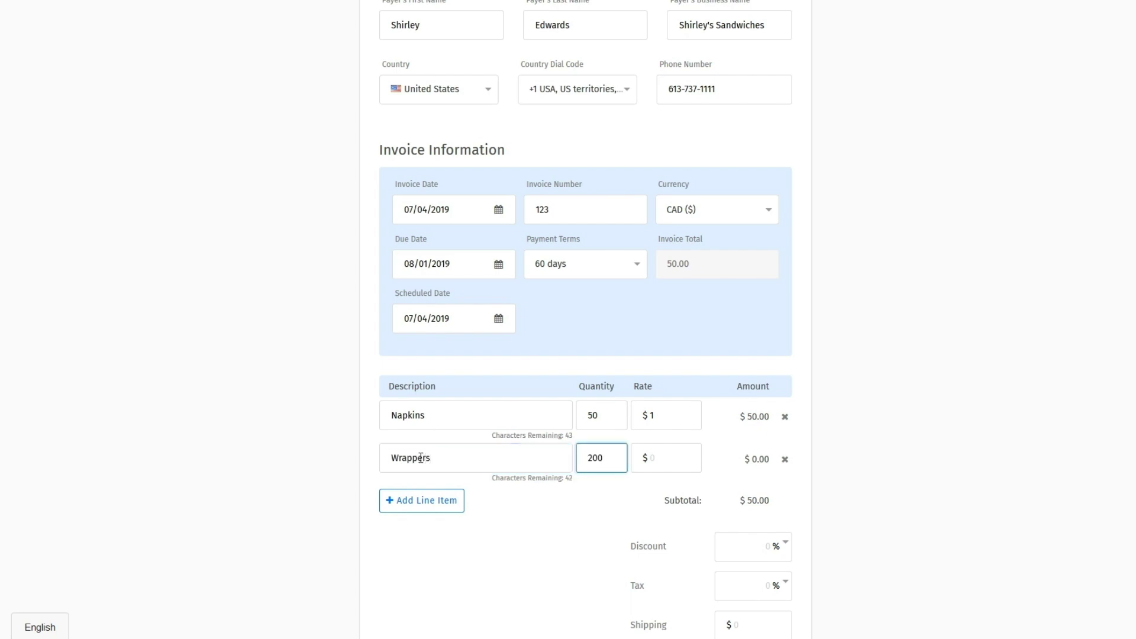
key(Tab)
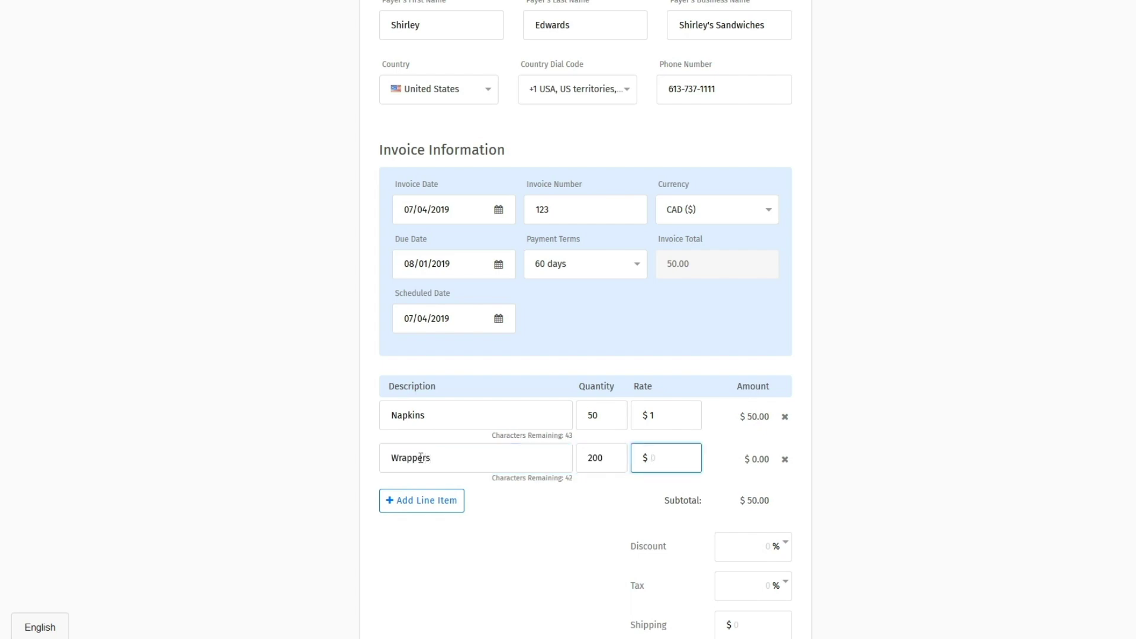
text(2)
click(462, 569)
scroll(616, 565, down, 2)
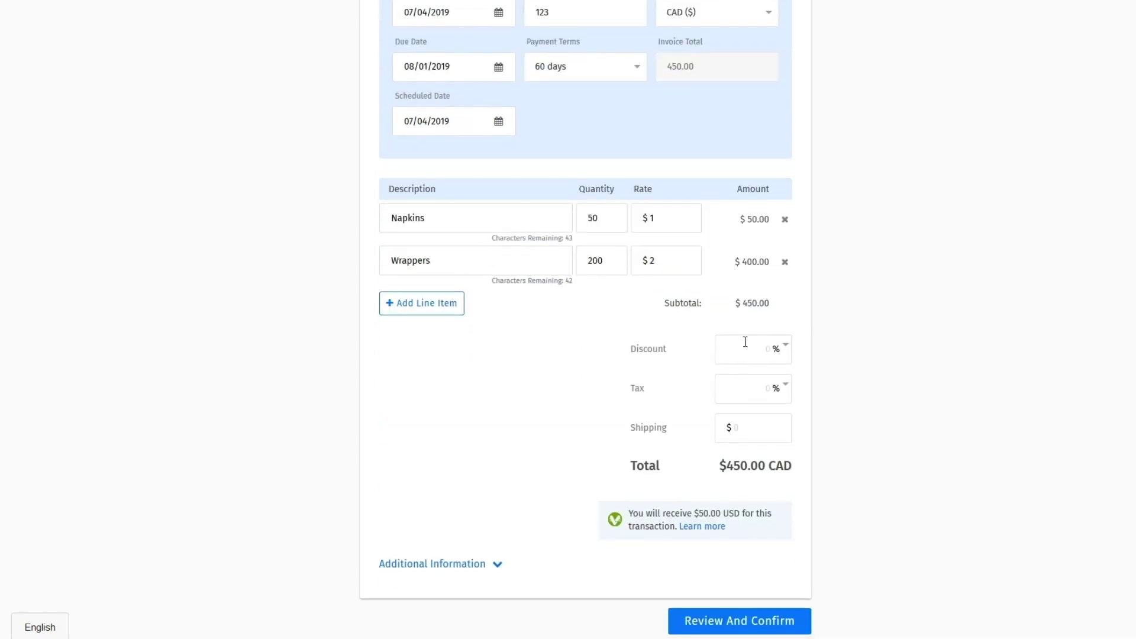
- Enter 5% discount, 13% tax and $1.99 shipping, totaling $485.07 CAD
click(748, 348)
text(5)
key(Tab)
key(Tab)
text(13)
key(Tab)
key(Tab)
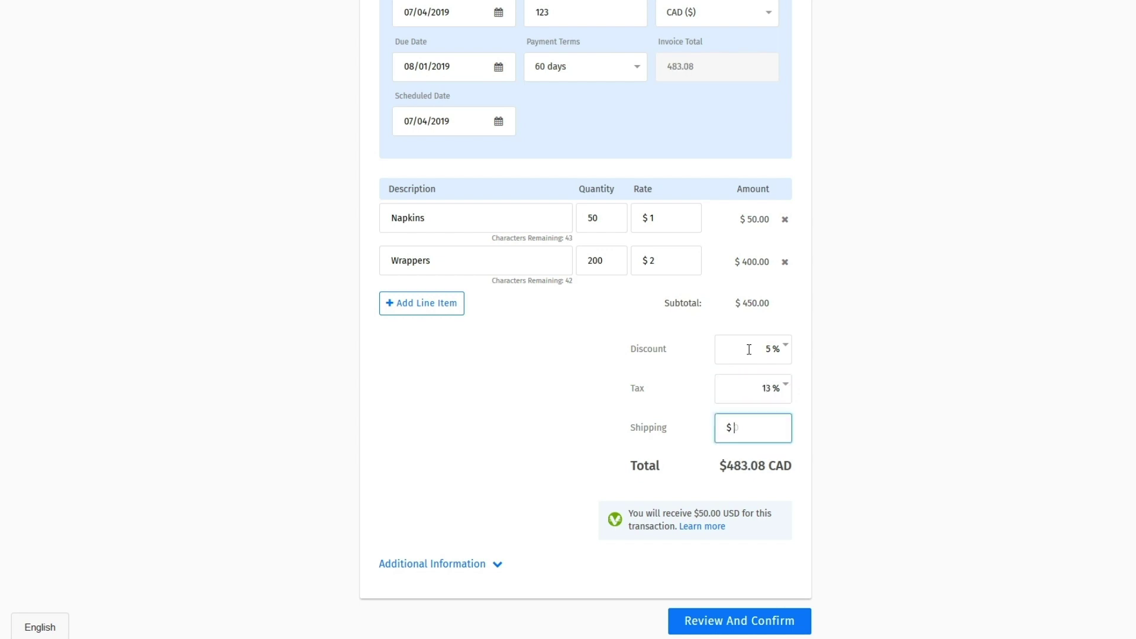
text(1.99)
- Expand Additional Information, then proceed to the invoice's Review And Confirm page
click(494, 567)
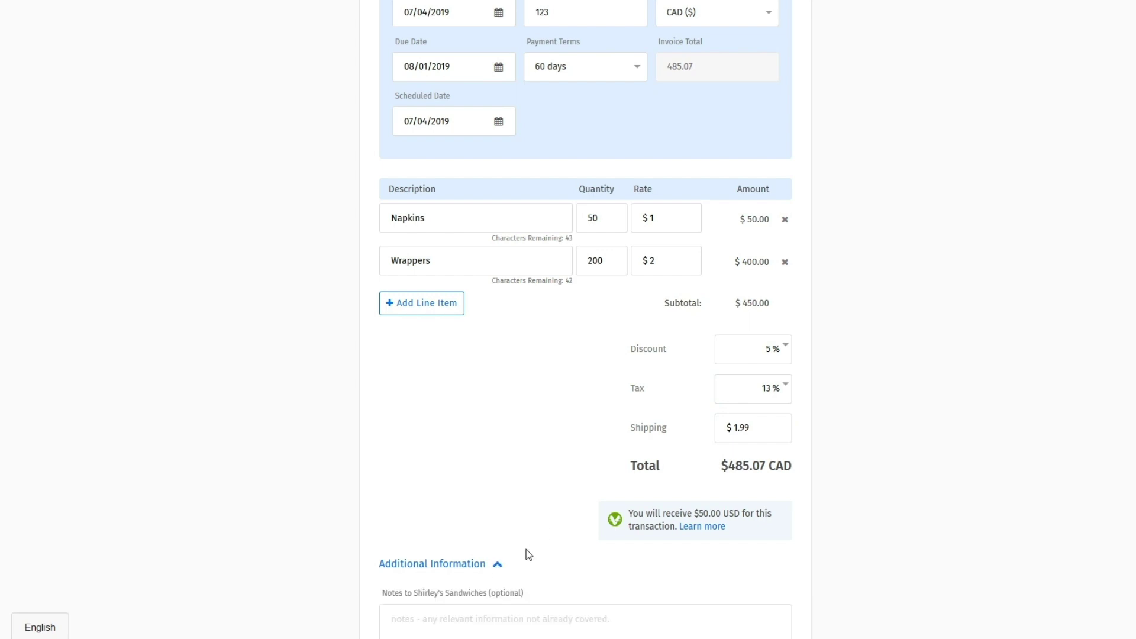
scroll(547, 539, down, 2)
scroll(547, 539, down, 1)
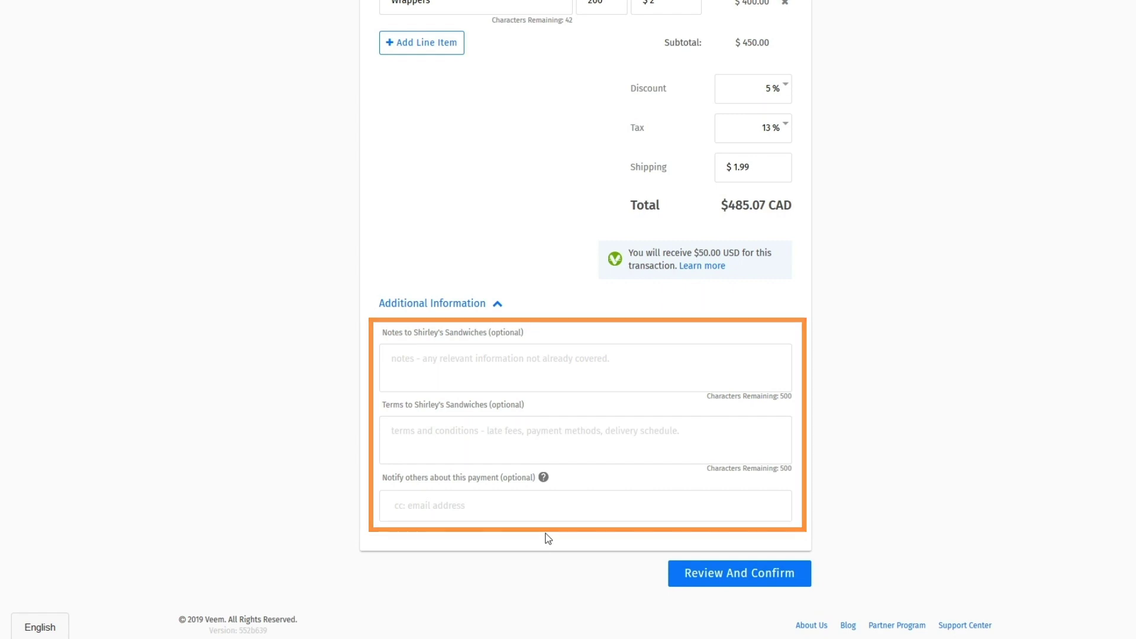
click(699, 576)
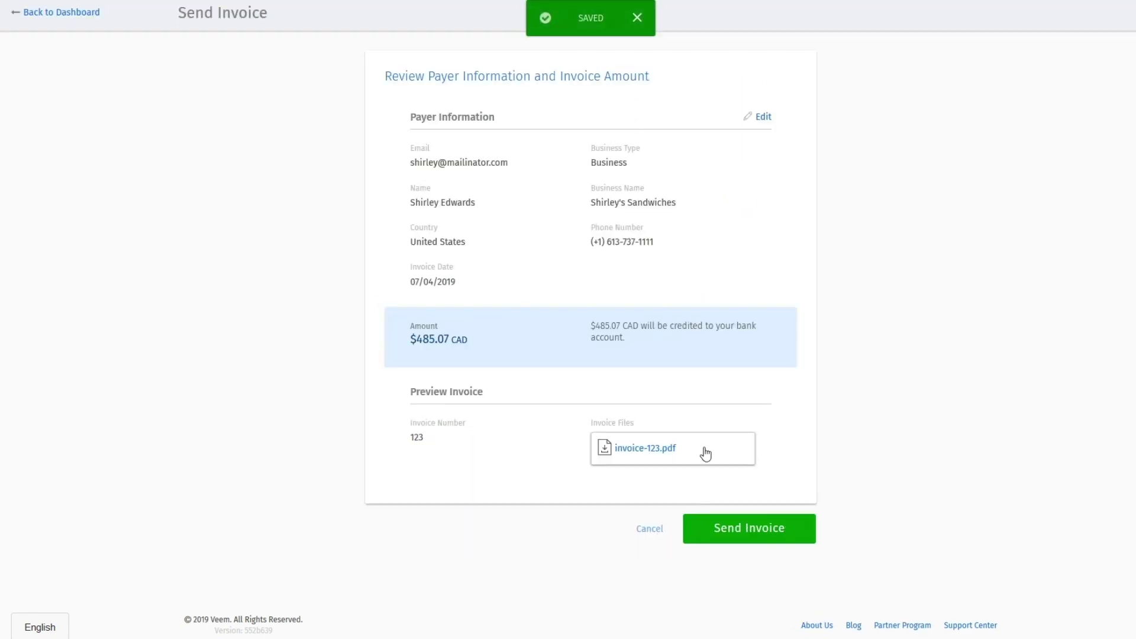